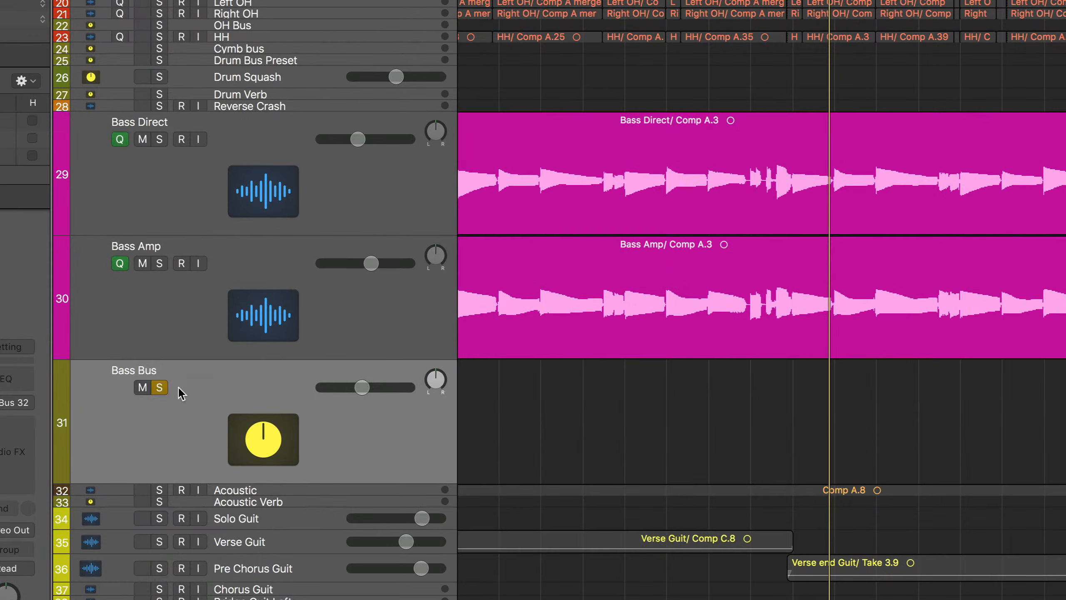
{"action": "left_click", "coordinate": [267, 202]}
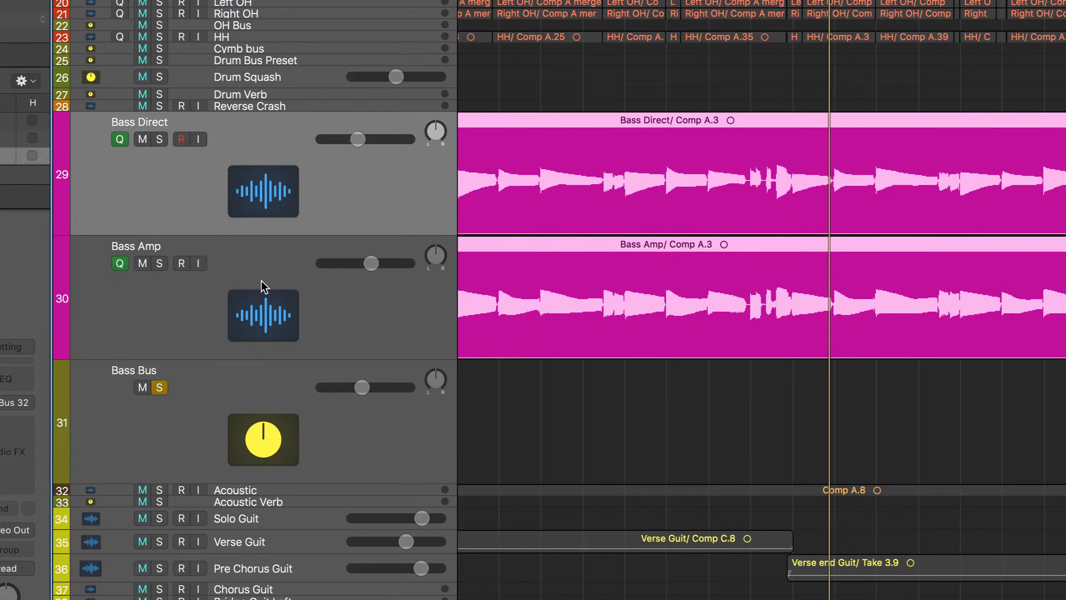
{"action": "left_click", "coordinate": [264, 306]}
{"action": "left_click", "coordinate": [248, 204]}
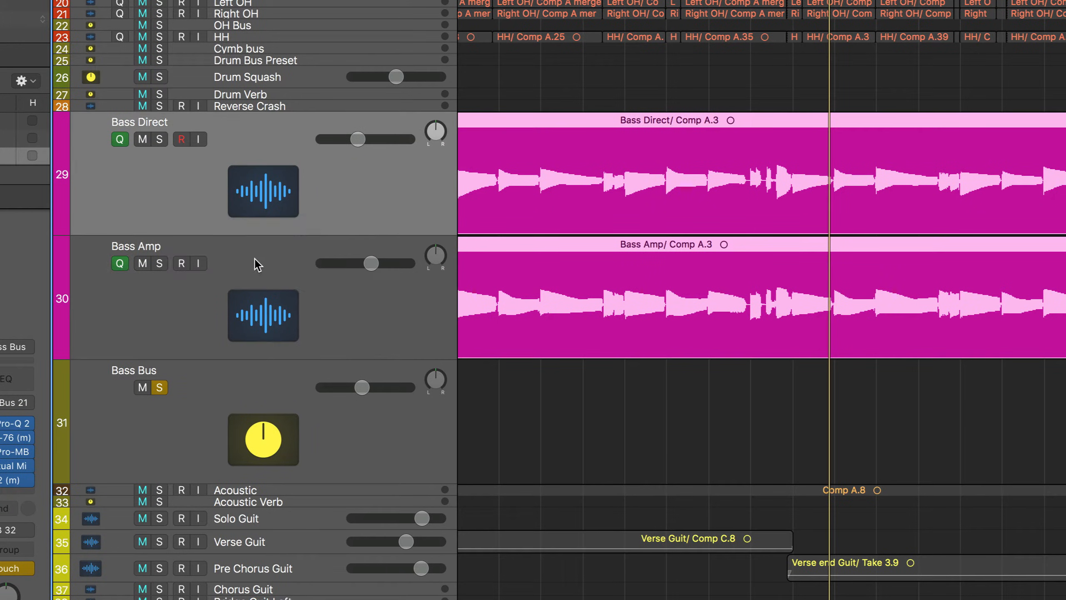
{"action": "left_click", "coordinate": [257, 275]}
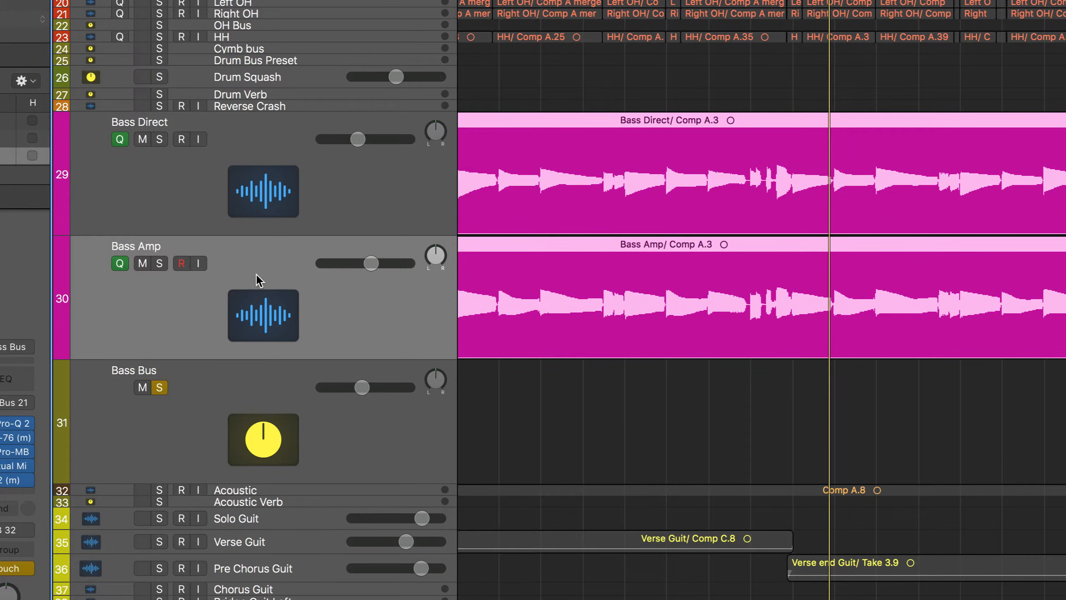
{"action": "left_click", "coordinate": [261, 414]}
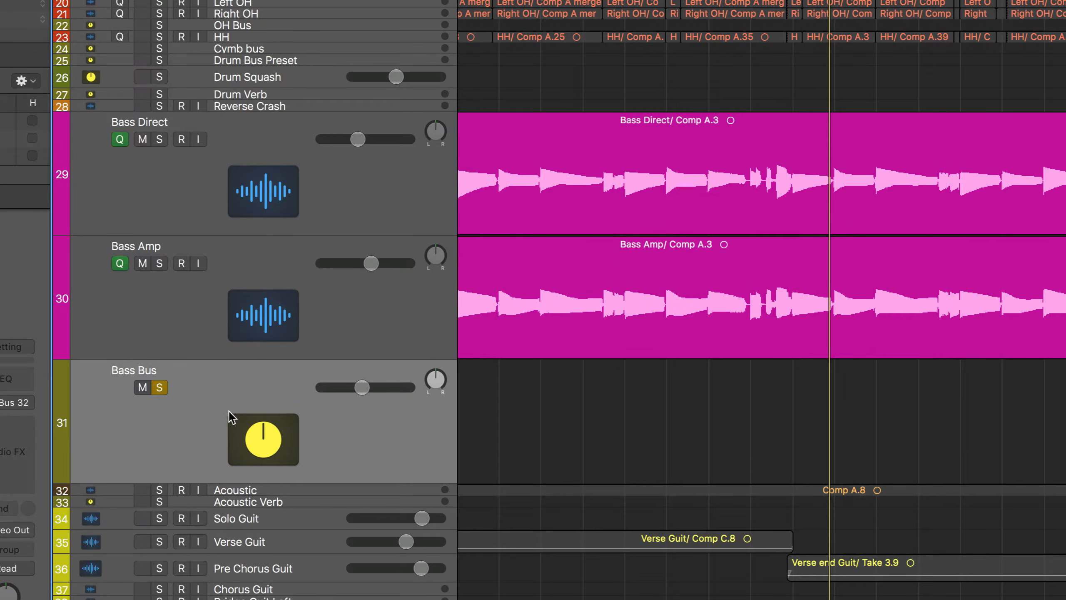
{"action": "left_click", "coordinate": [255, 177]}
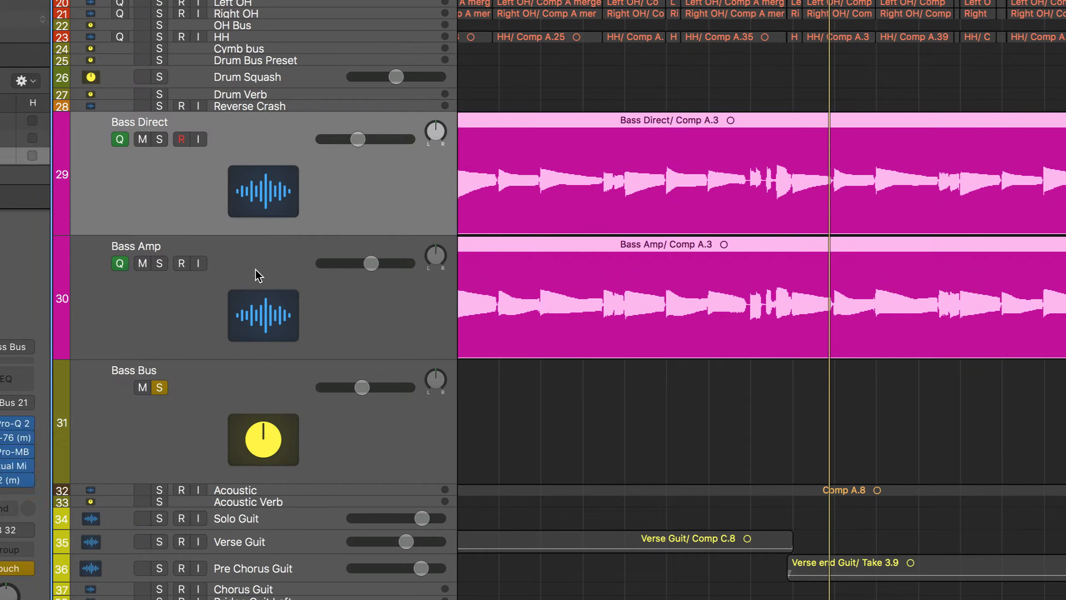
{"action": "left_click", "coordinate": [253, 281], "text": "shift"}
Step: On the Bass Bus, bypass all the existing plug-ins and insert a mono FF Pro-Q 2 after them
{"action": "left_click", "coordinate": [250, 441]}
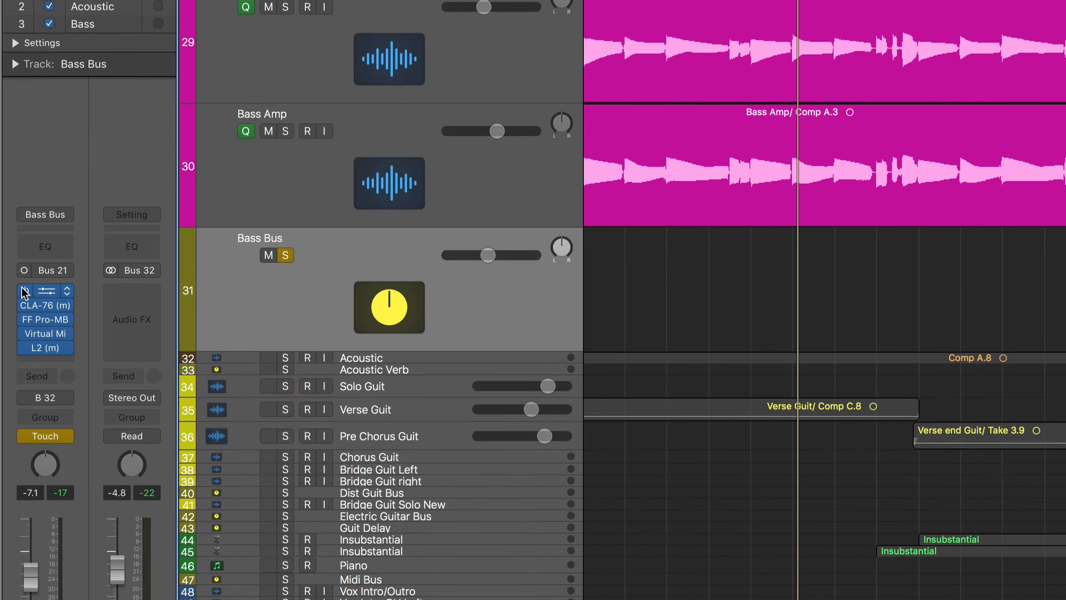
{"action": "left_click_drag", "start_coordinate": [22, 289], "coordinate": [23, 345]}
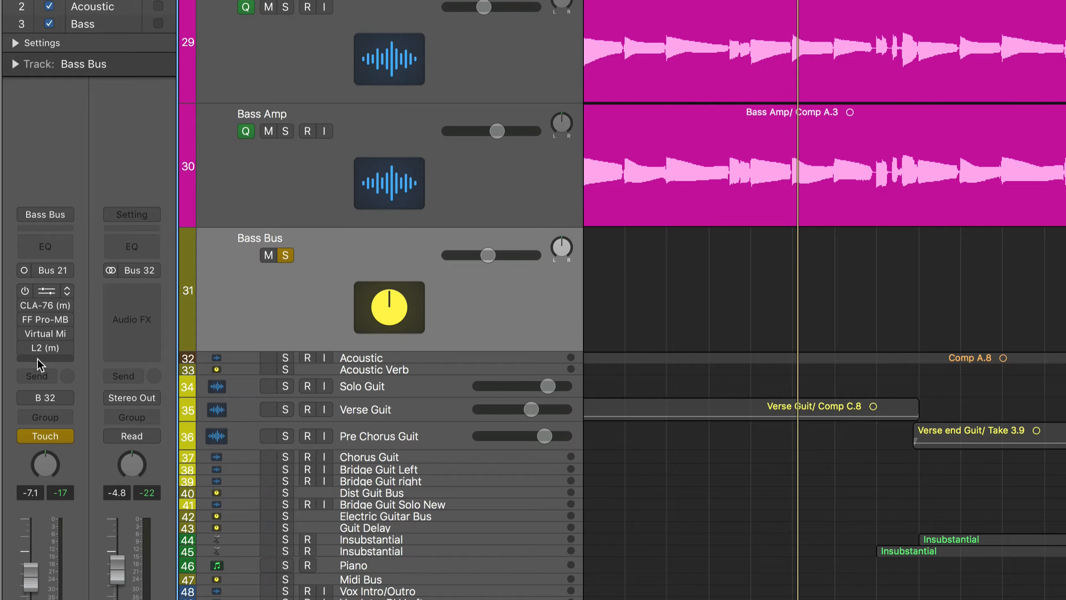
{"action": "left_click", "coordinate": [37, 358]}
{"action": "mouse_move", "coordinate": [193, 394]}
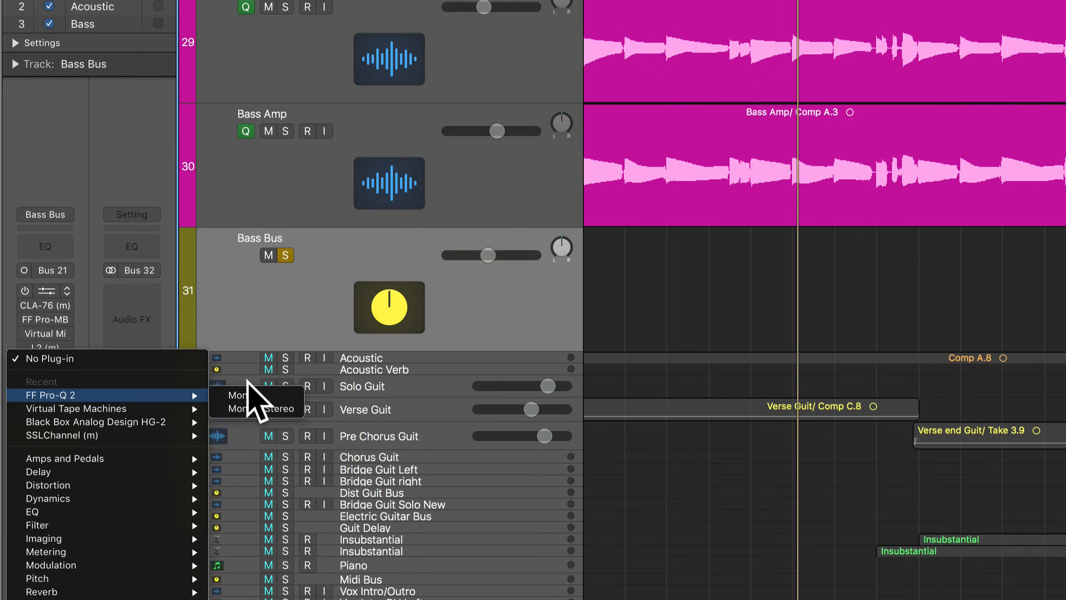
{"action": "left_click", "coordinate": [238, 395]}
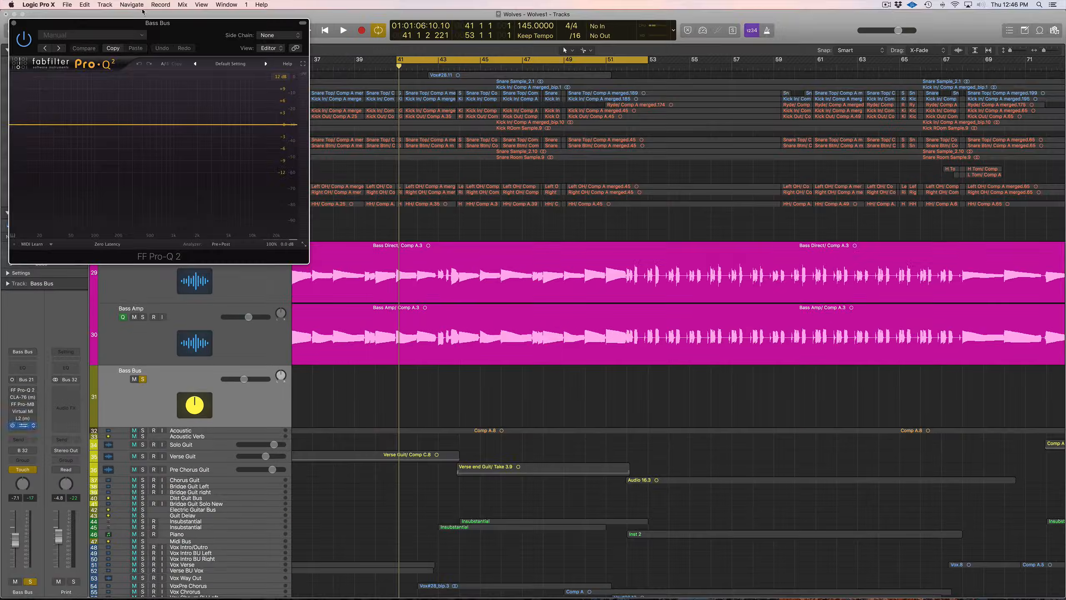
{"action": "left_click_drag", "start_coordinate": [173, 32], "coordinate": [573, 262]}
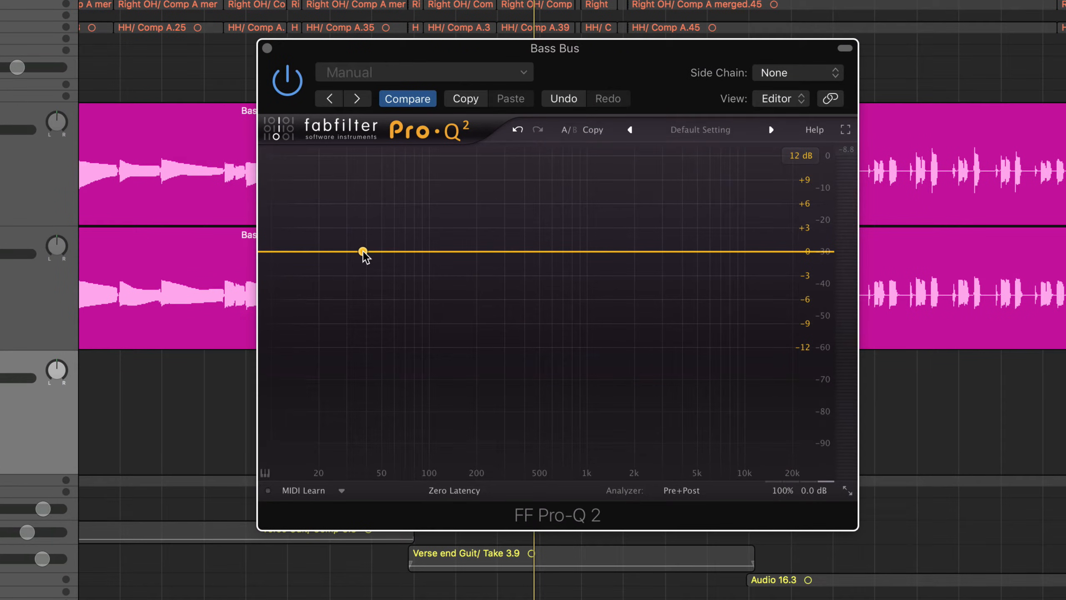
Step: Add a low-cut band to the Bass Bus EQ and sweep it in solo to about 42 Hz
{"action": "left_click_drag", "start_coordinate": [363, 253], "coordinate": [357, 282]}
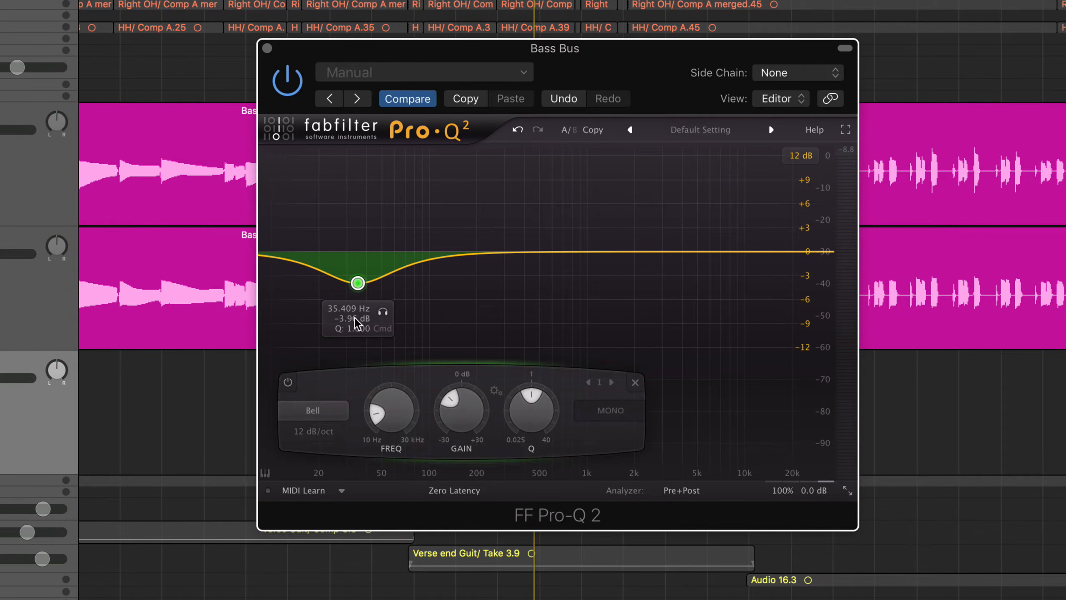
{"action": "left_click", "coordinate": [313, 410]}
{"action": "left_click", "coordinate": [335, 464]}
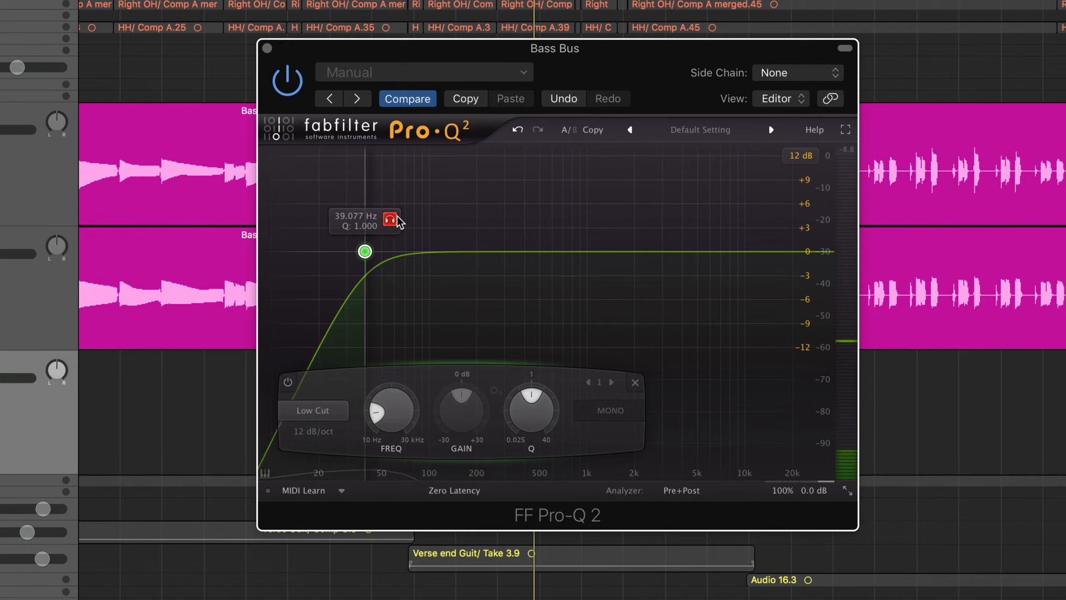
{"action": "left_click_drag", "start_coordinate": [396, 222], "coordinate": [398, 215]}
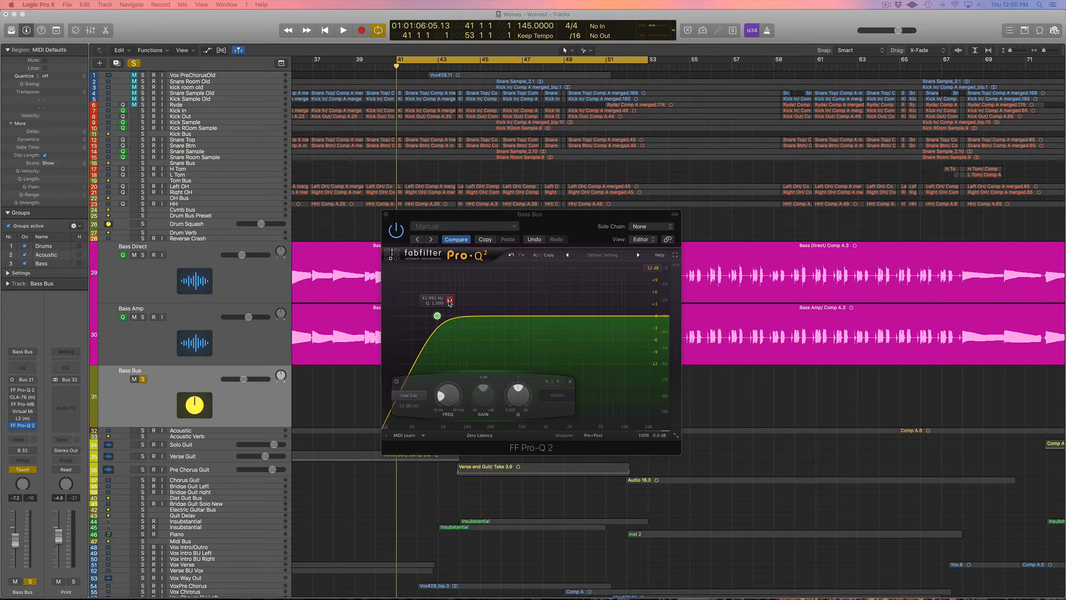
Step: Play the bass from bar 41 to audition the low-cut band, both soloed and against the full EQ curve
{"action": "left_click", "coordinate": [401, 69]}
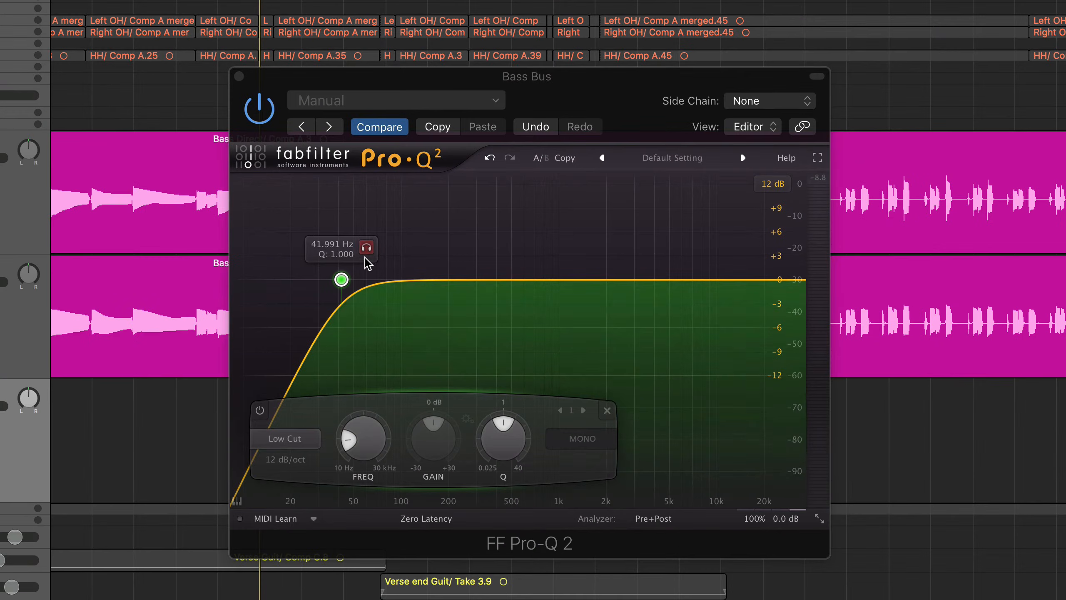
{"action": "key", "text": "space"}
{"action": "left_click_drag", "start_coordinate": [367, 257], "coordinate": [361, 252]}
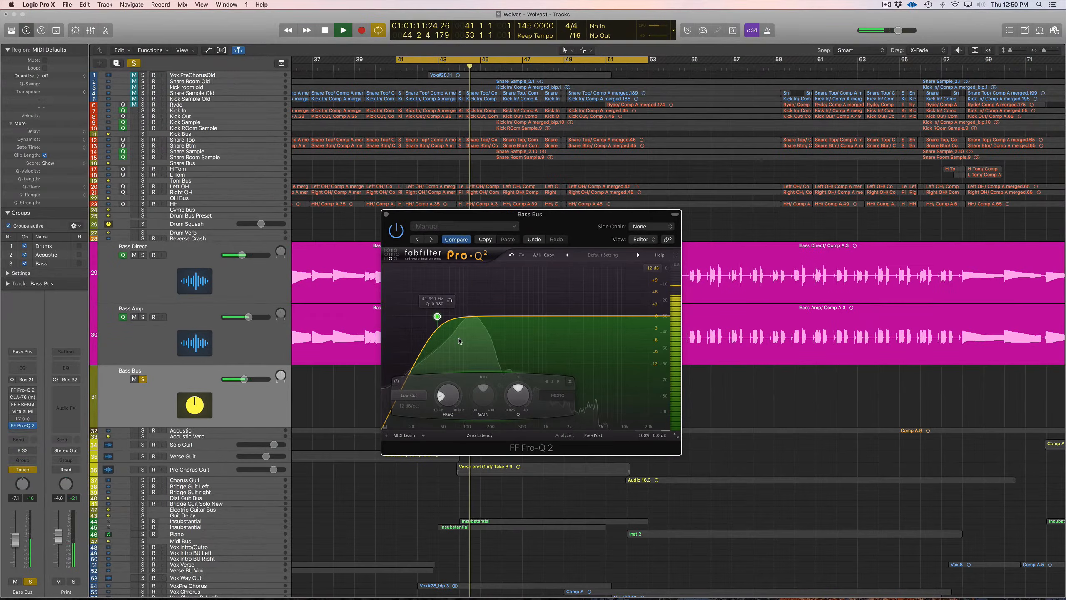
{"action": "key", "text": "space"}
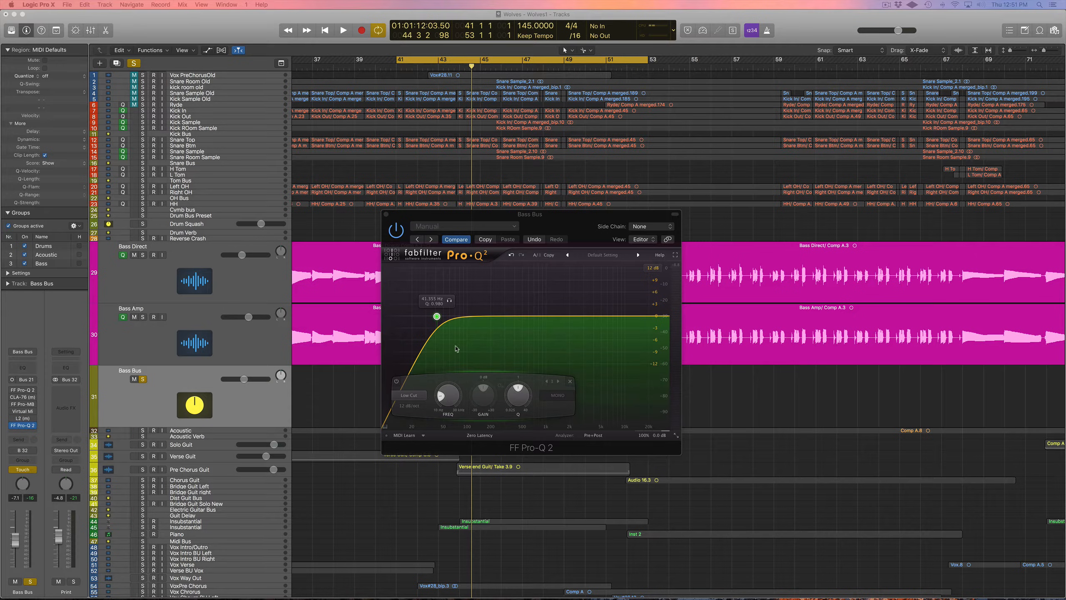
{"action": "left_click", "coordinate": [401, 69]}
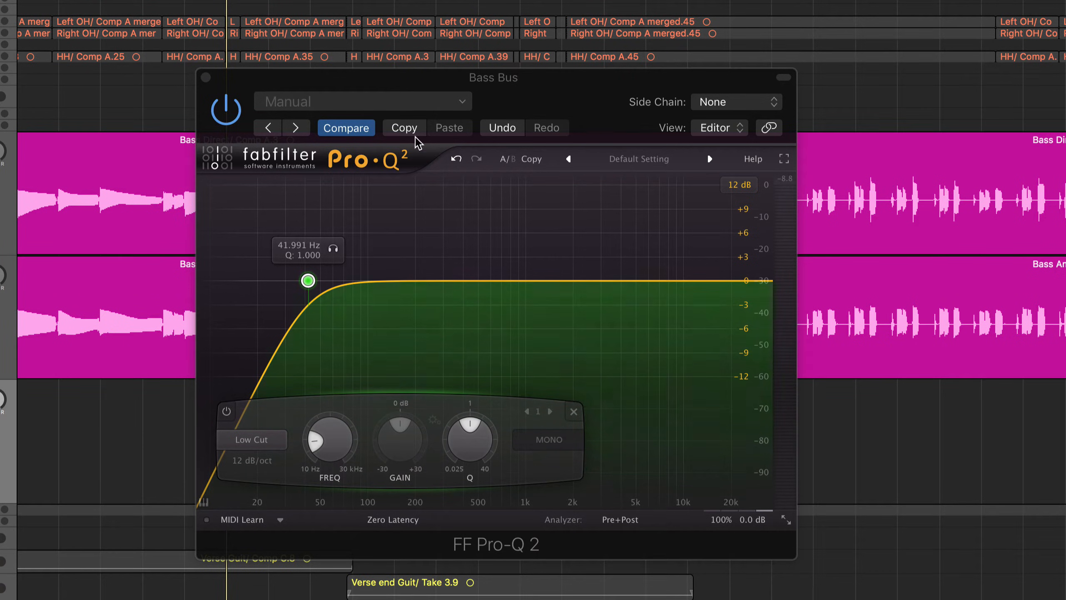
{"action": "key", "text": "space"}
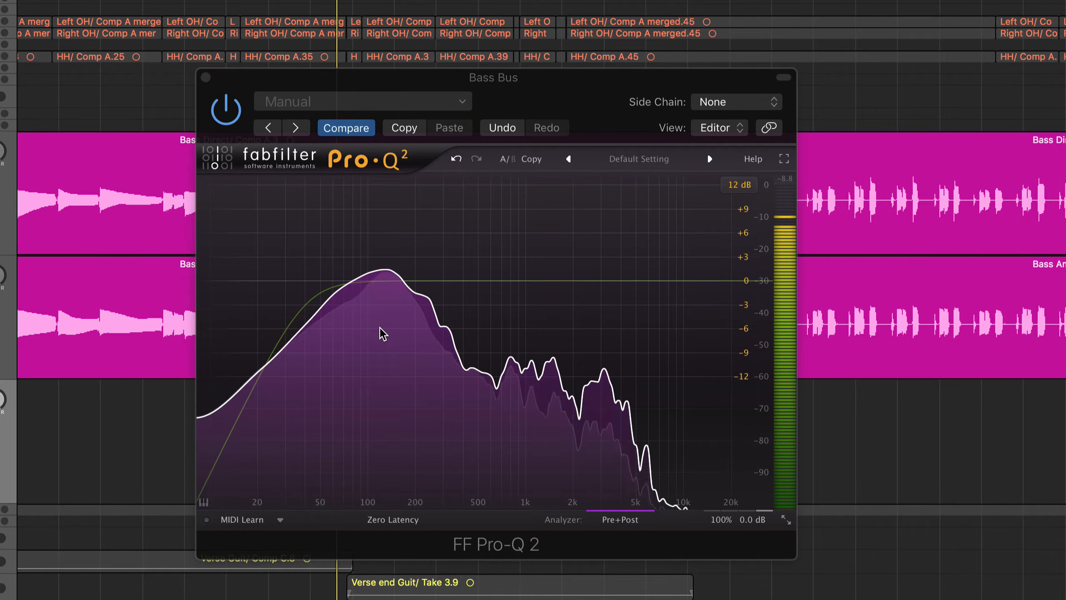
{"action": "key", "text": "space"}
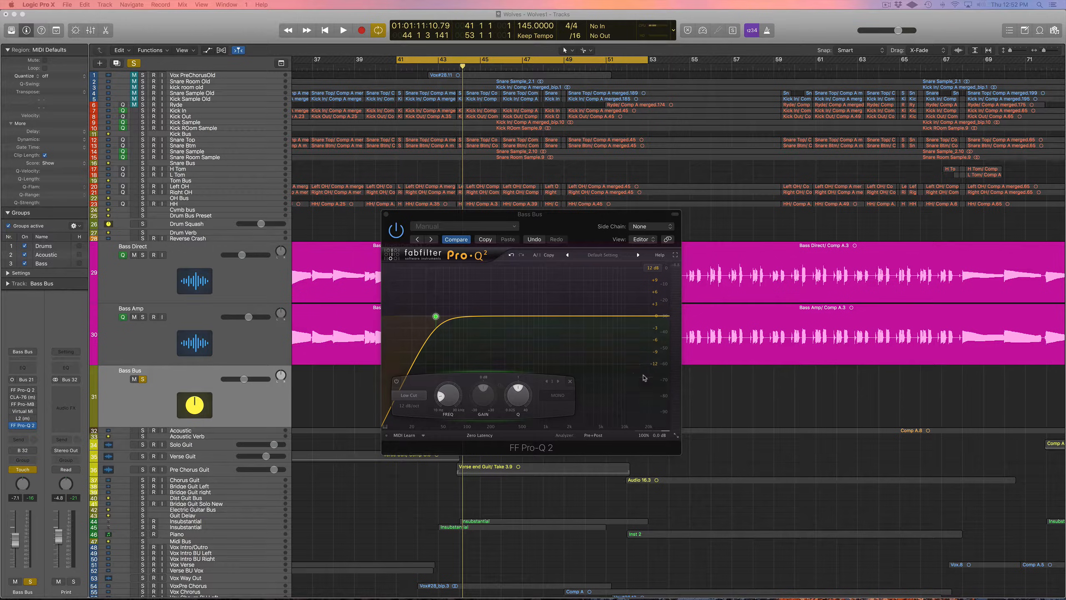
Step: Add a high-cut band with a 12 dB/oct slope and raise its frequency to about 15.9 kHz in solo
{"action": "mouse_move", "coordinate": [423, 316]}
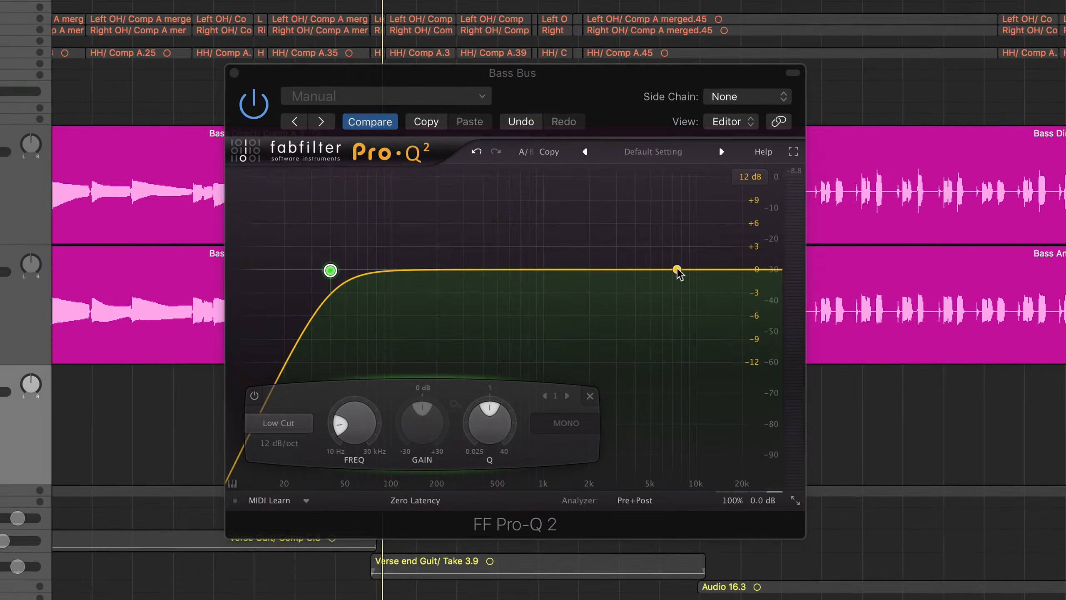
{"action": "left_click_drag", "start_coordinate": [615, 316], "coordinate": [615, 335]}
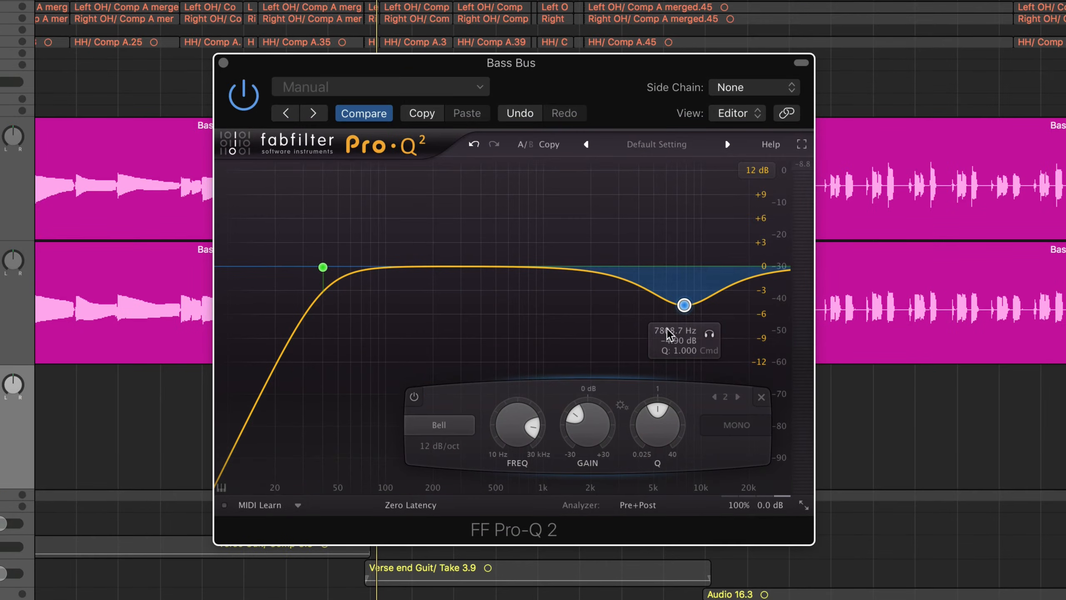
{"action": "left_click", "coordinate": [447, 429]}
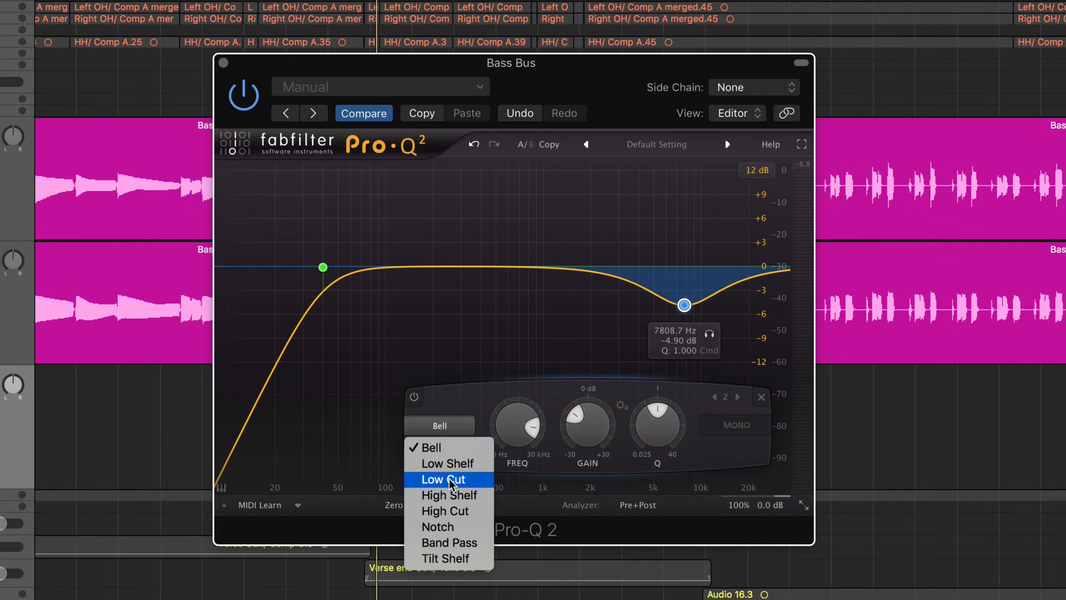
{"action": "left_click", "coordinate": [454, 513]}
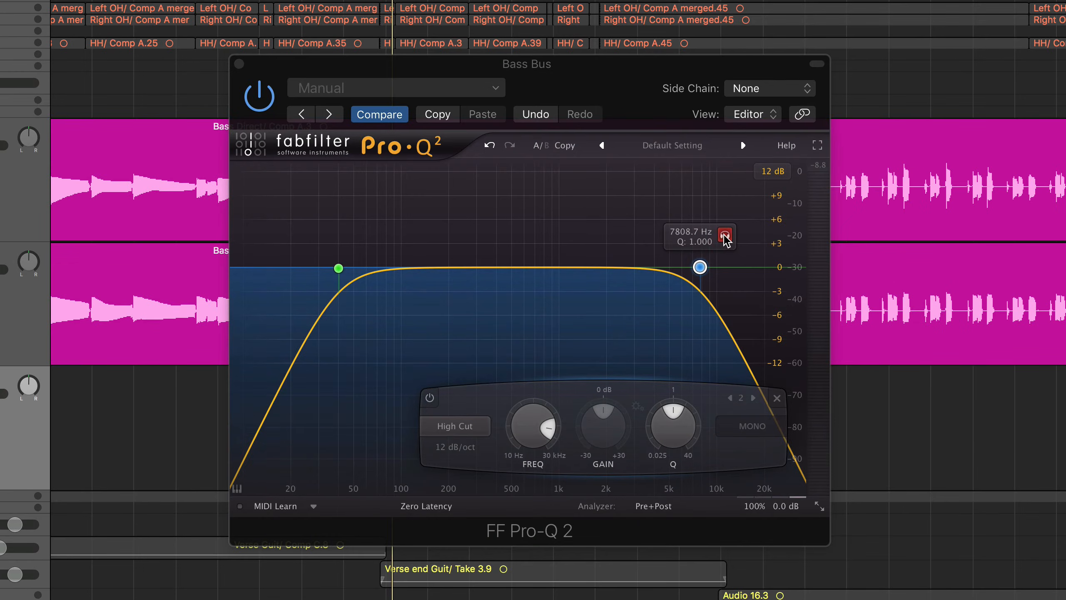
{"action": "left_click_drag", "start_coordinate": [726, 238], "coordinate": [757, 238]}
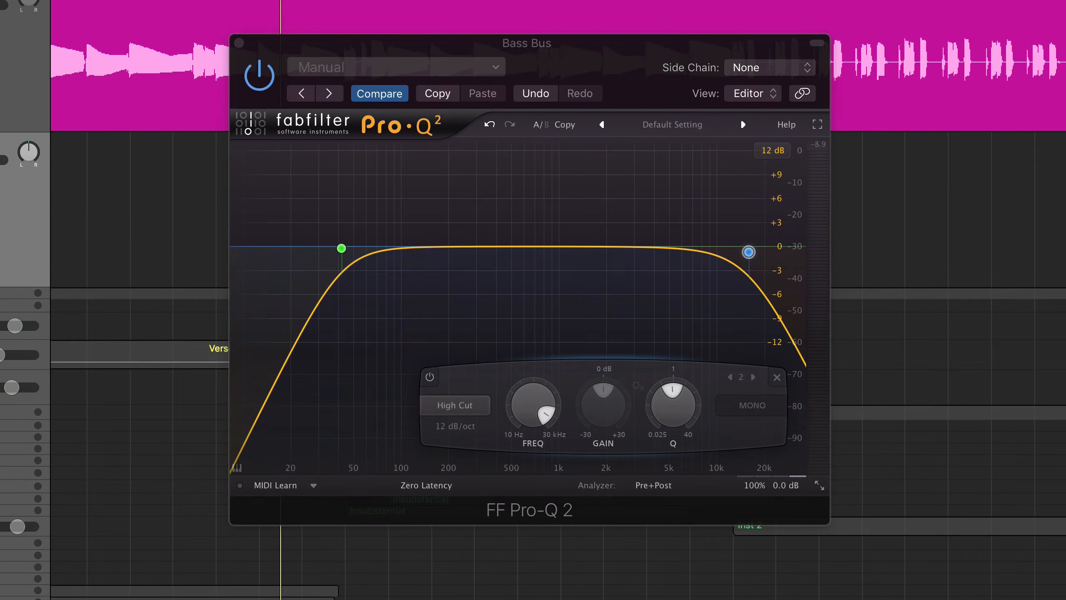
Step: Lower the high-cut band's frequency to about 4 kHz while listening to the removed signal during playback
{"action": "key", "text": "space"}
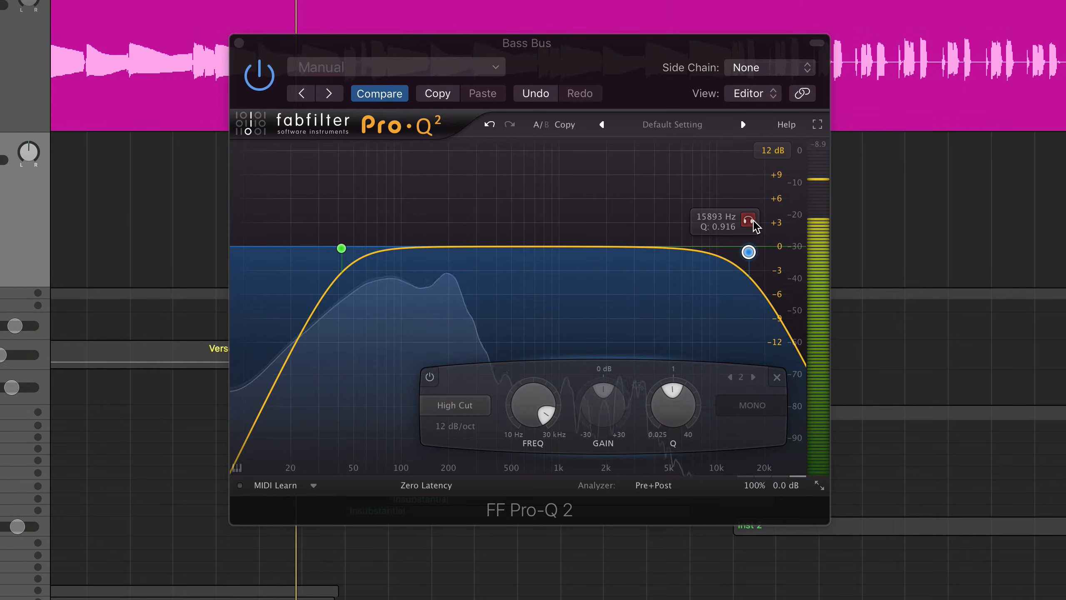
{"action": "left_click_drag", "start_coordinate": [748, 220], "coordinate": [651, 219]}
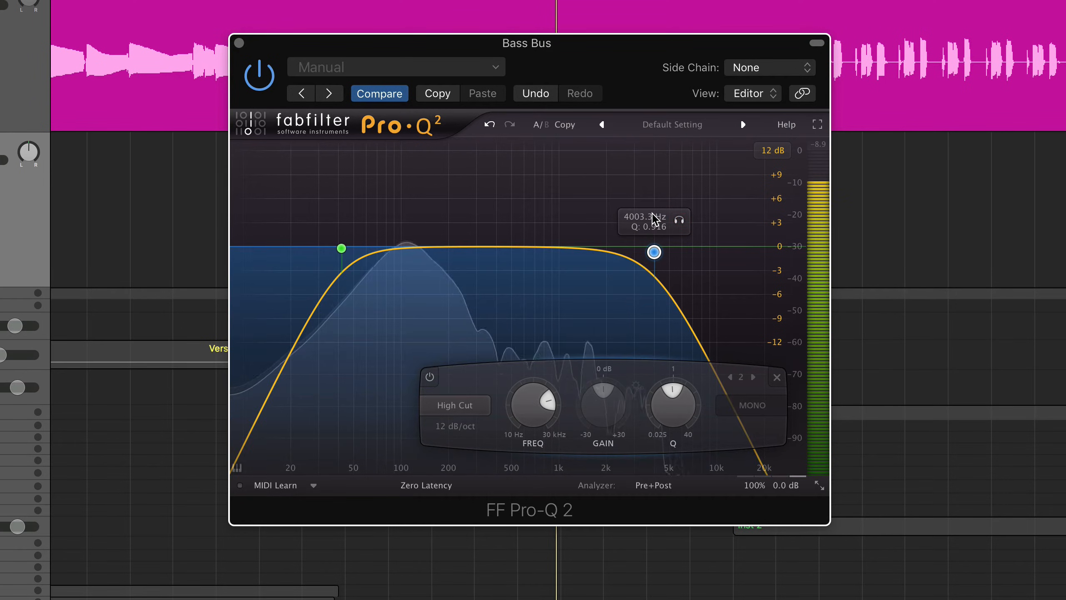
{"action": "key", "text": "space"}
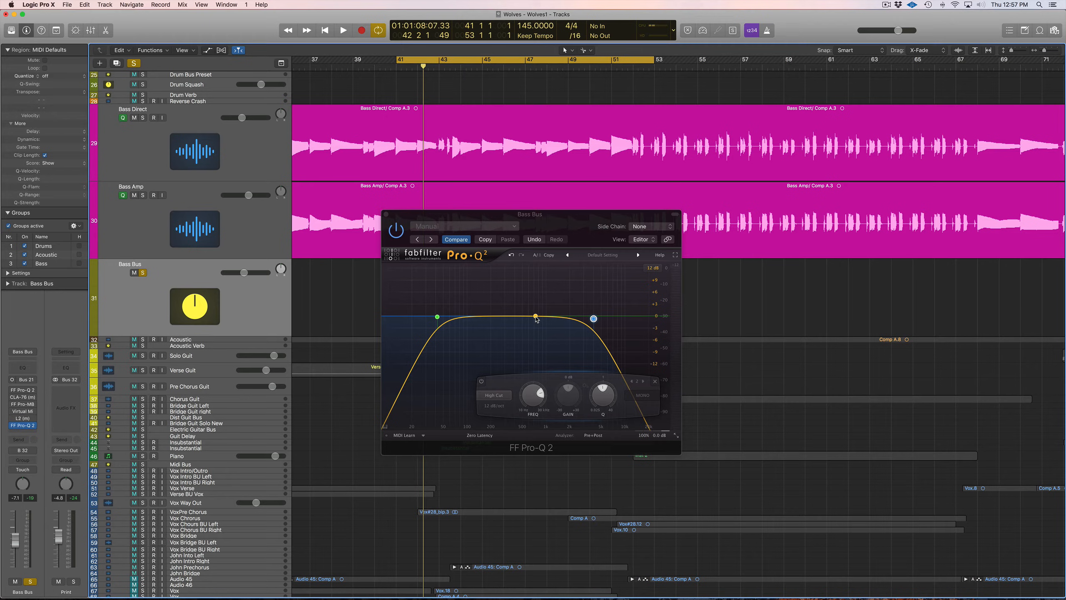
Step: During playback from bar 41, add a bell band boosted by about 15.5 dB with Q 2.46 and sweep it to about 507 Hz
{"action": "left_click", "coordinate": [402, 70]}
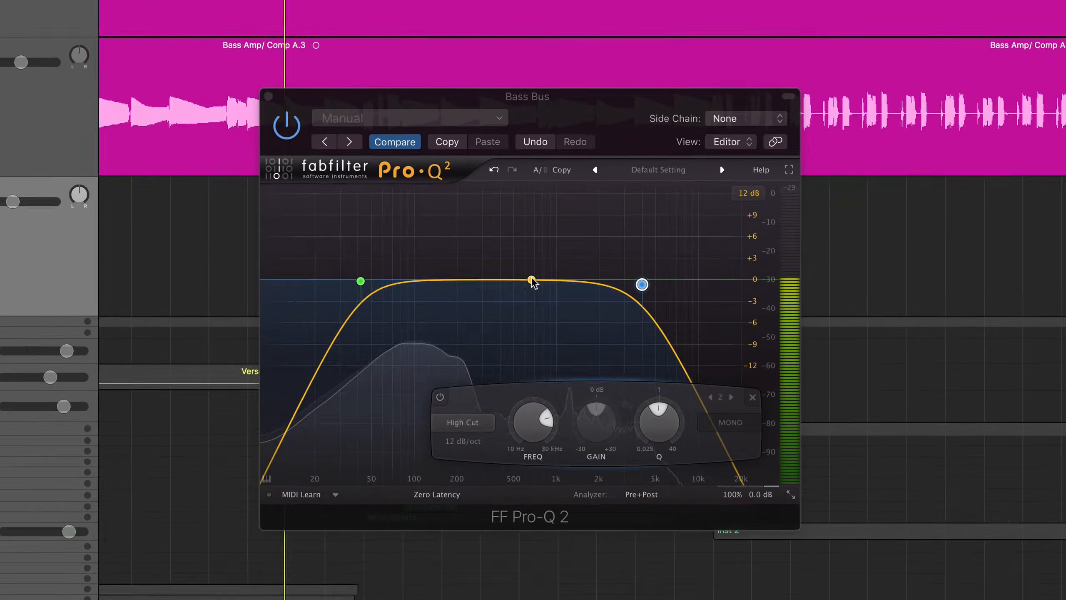
{"action": "left_click_drag", "start_coordinate": [533, 315], "coordinate": [526, 287]}
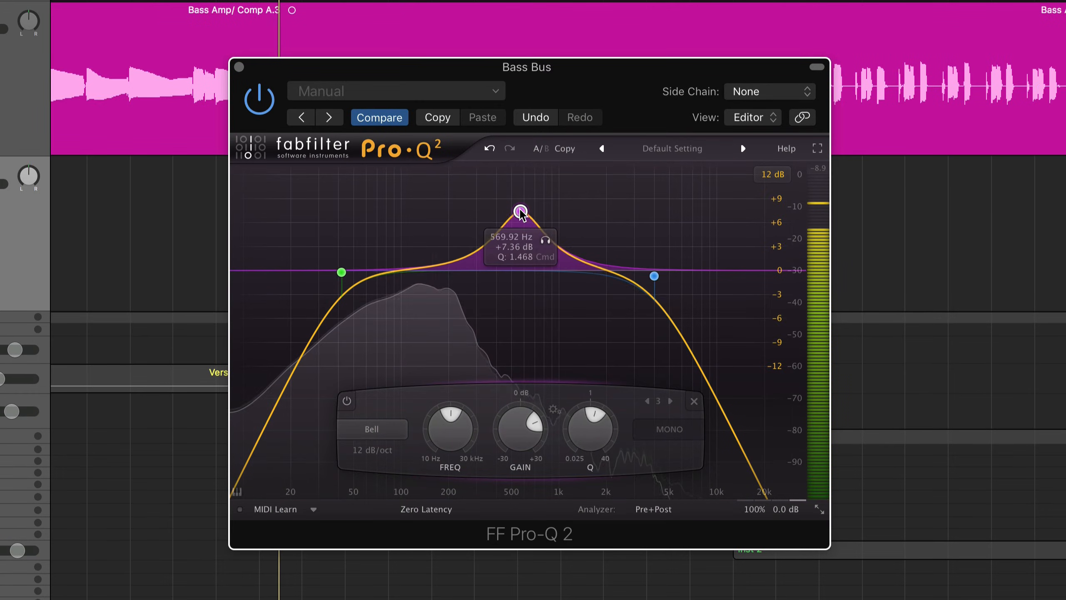
{"action": "scroll", "coordinate": [520, 211], "scroll_direction": "up", "scroll_amount": 5}
{"action": "left_click_drag", "start_coordinate": [521, 211], "coordinate": [513, 145]}
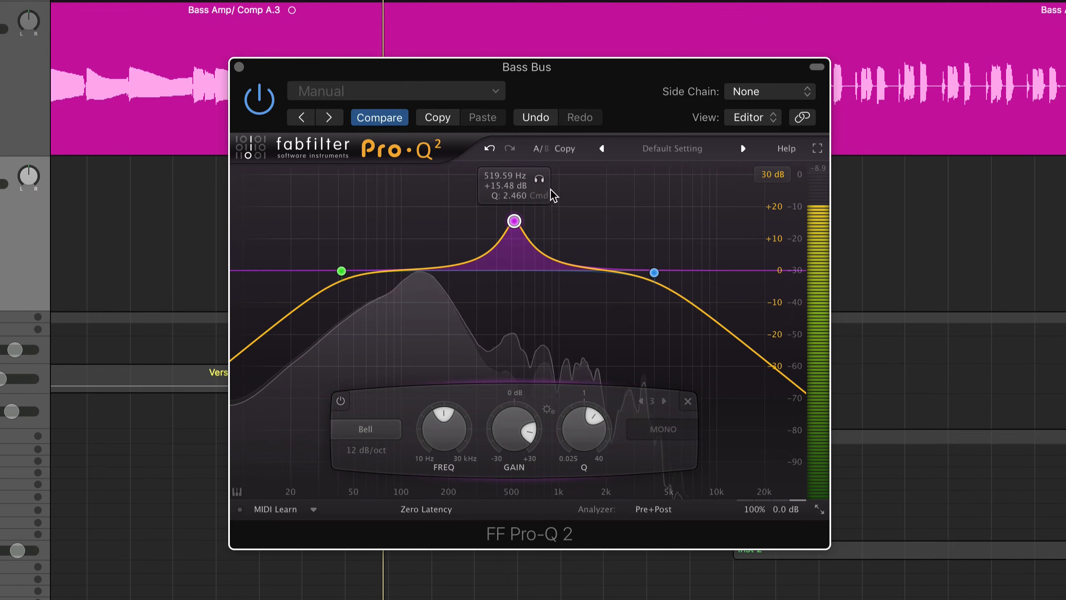
{"action": "left_click_drag", "start_coordinate": [540, 179], "coordinate": [539, 181]}
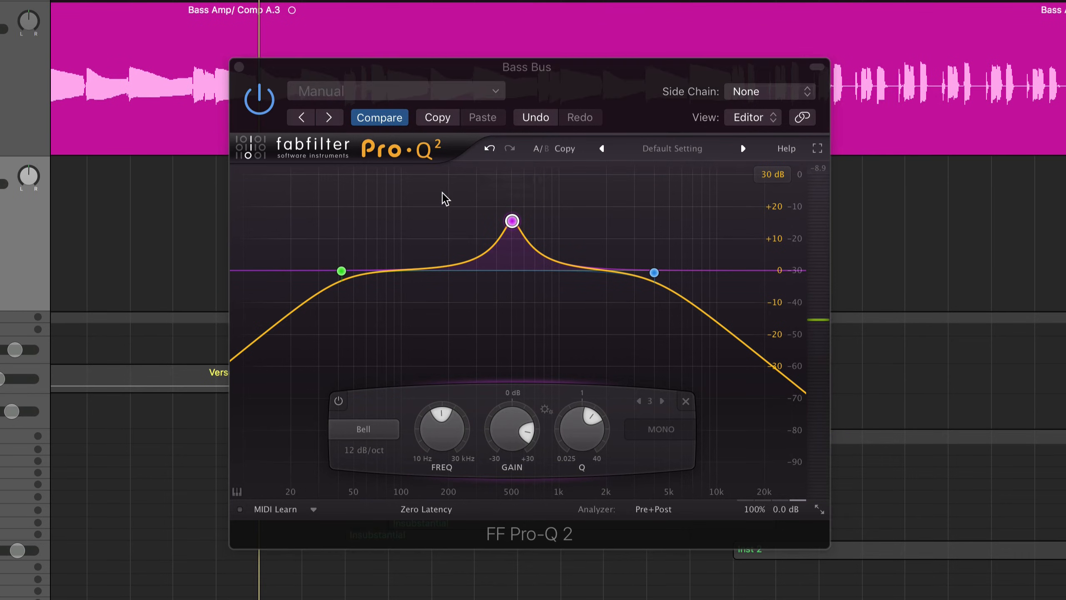
Step: Narrow the 507 Hz bell band to a Q of about 6.4 and cut its gain to about -9 dB during playback
{"action": "mouse_move", "coordinate": [523, 222]}
{"action": "scroll", "coordinate": [512, 225], "scroll_direction": "up", "scroll_amount": 5}
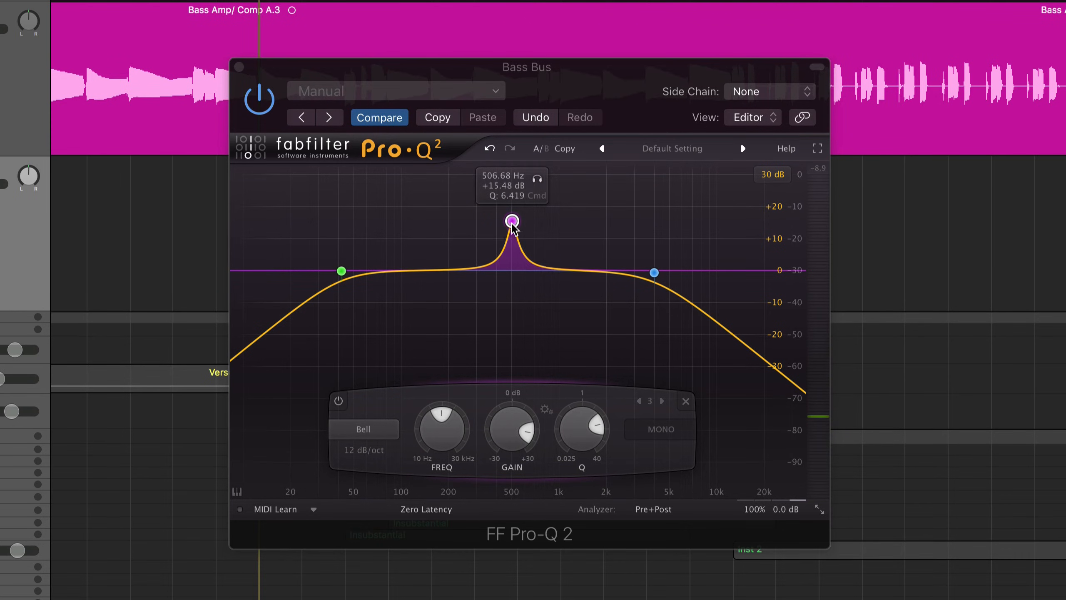
{"action": "mouse_move", "coordinate": [507, 431]}
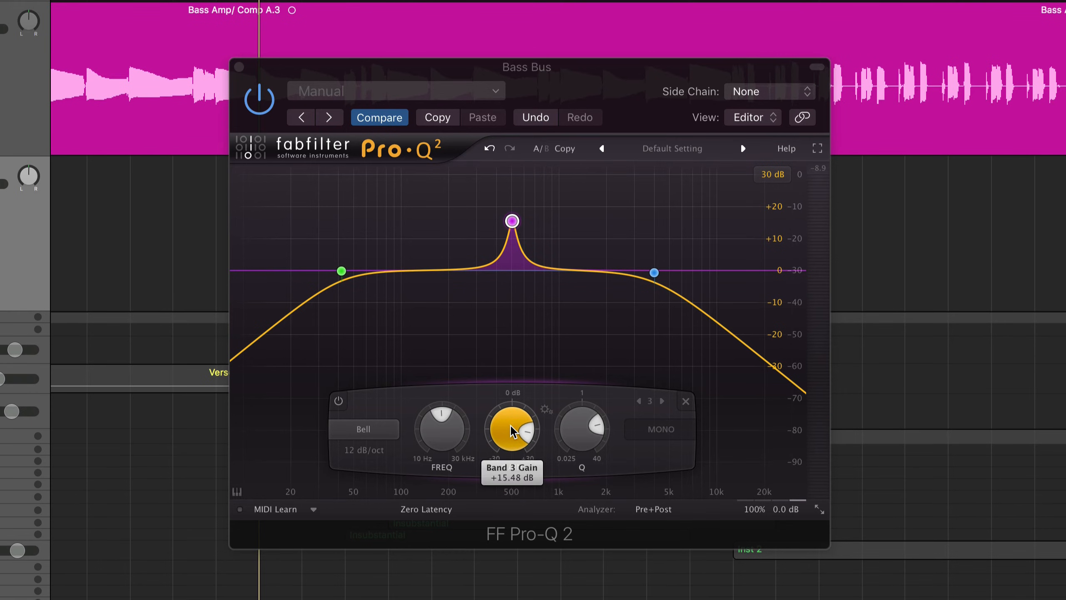
{"action": "key", "text": "space"}
{"action": "left_click_drag", "start_coordinate": [511, 431], "coordinate": [523, 590]}
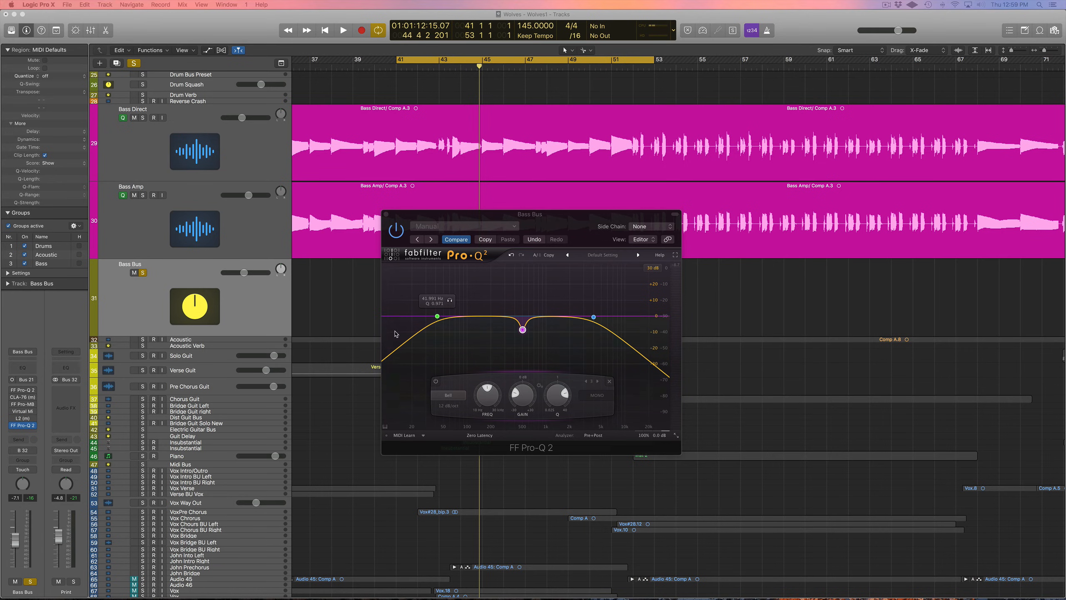
{"action": "mouse_move", "coordinate": [505, 311]}
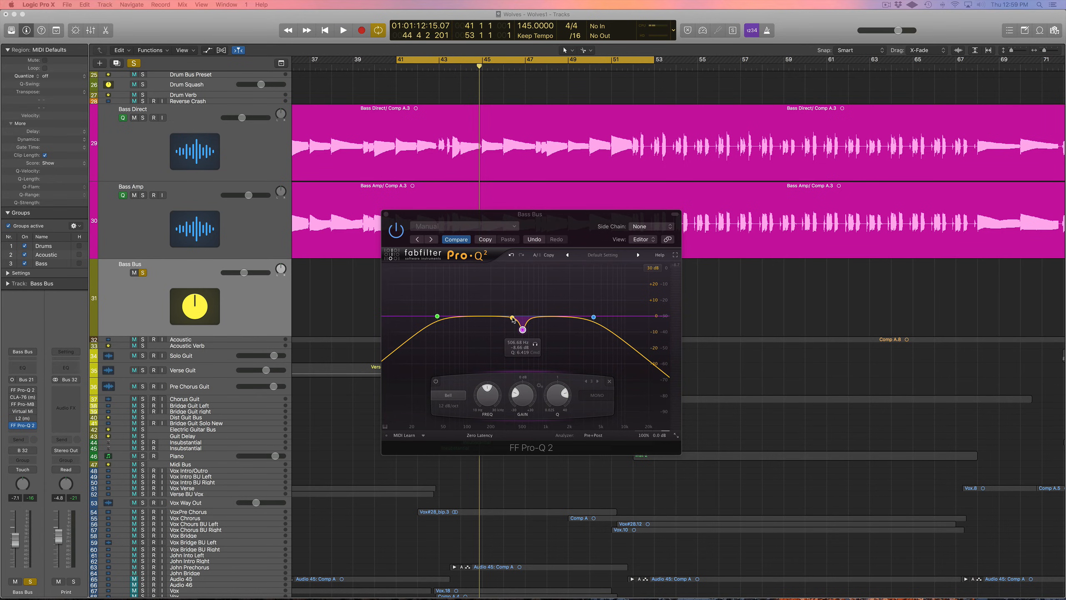